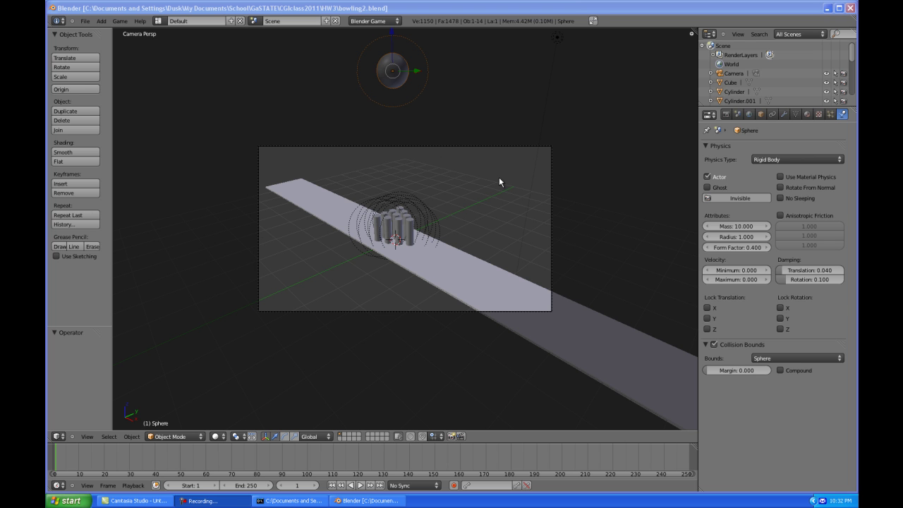
Select the lane (Cube) to show its Static physics type.
right_click(460, 272)
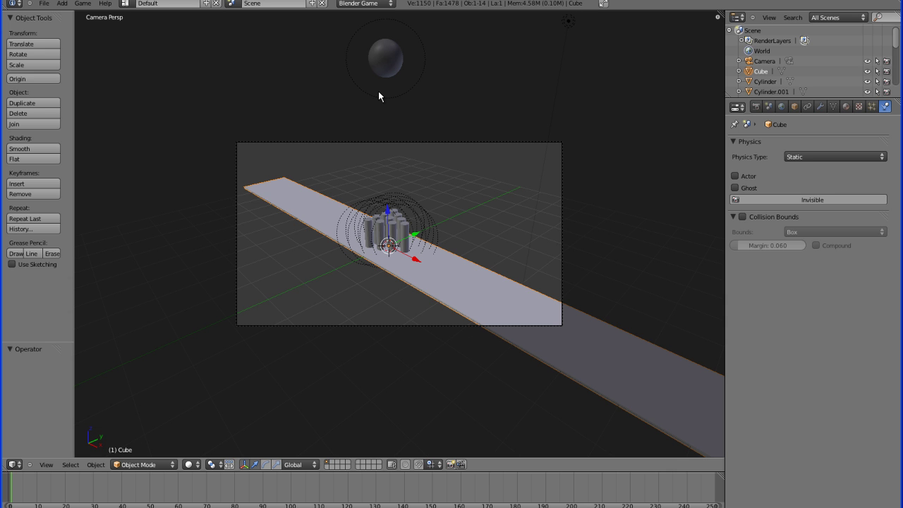
scroll(451, 201, up, 3)
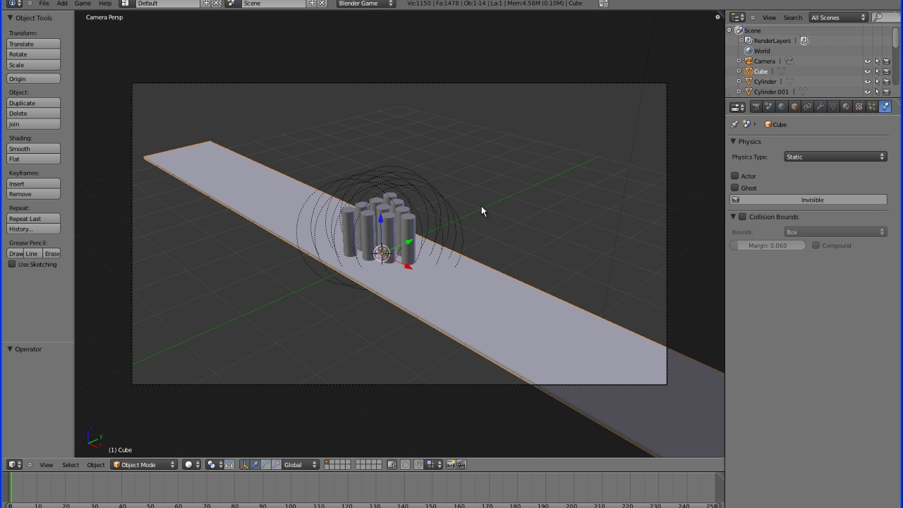
scroll(482, 209, down, 3)
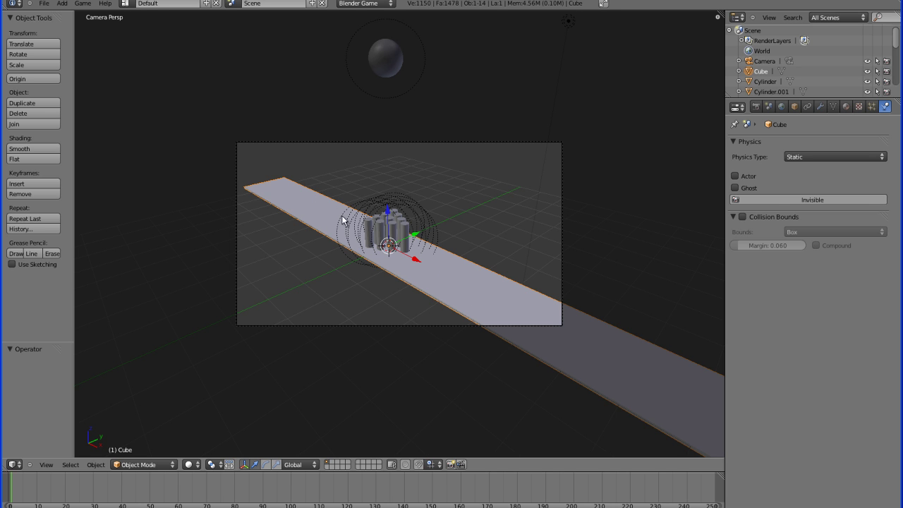
click(390, 5)
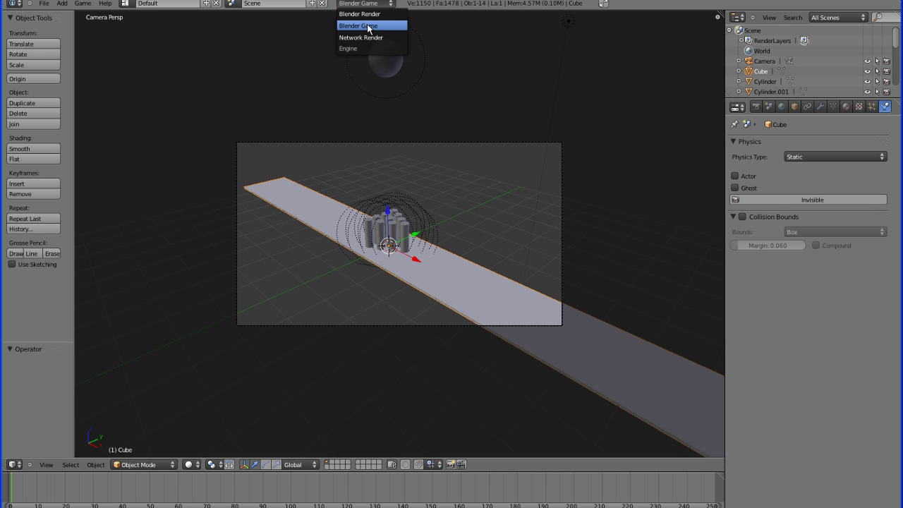
click(369, 27)
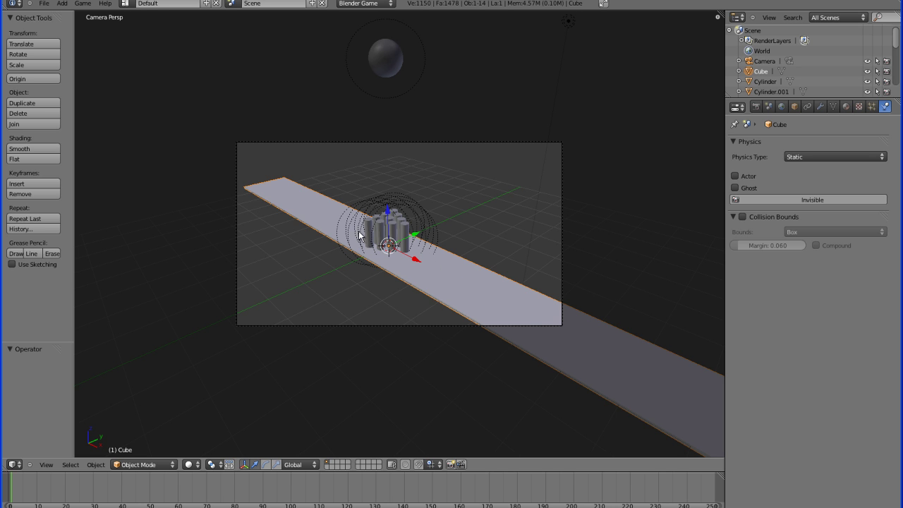
Select pin Cylinder.009 and keep its physics type as Rigid Body with mass 1.000.
right_click(404, 238)
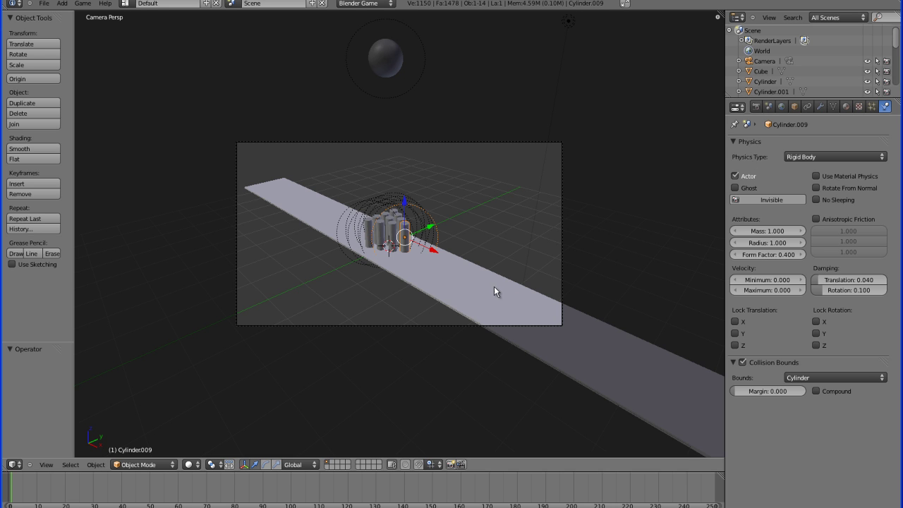
click(818, 158)
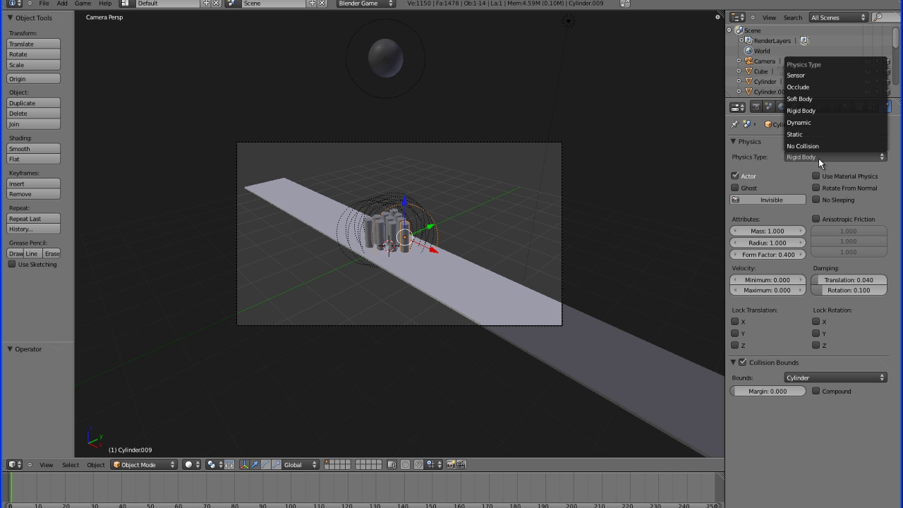
click(811, 111)
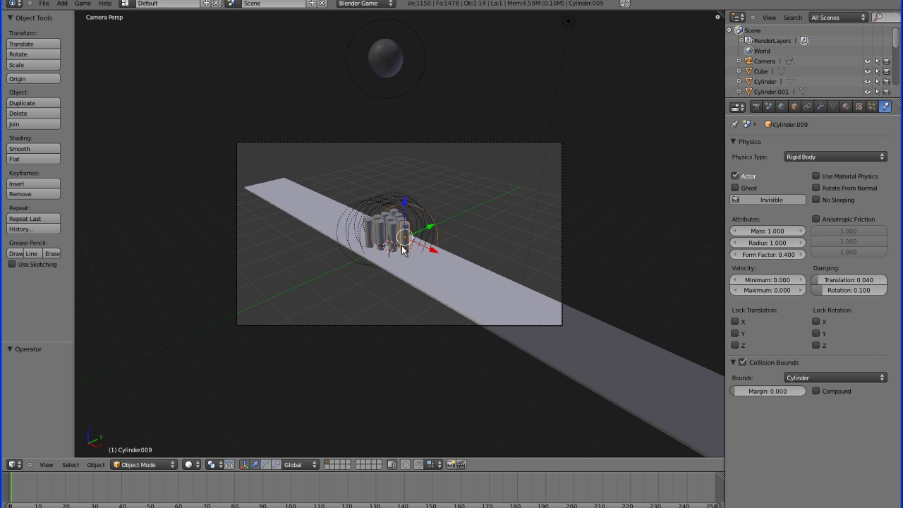
click(806, 380)
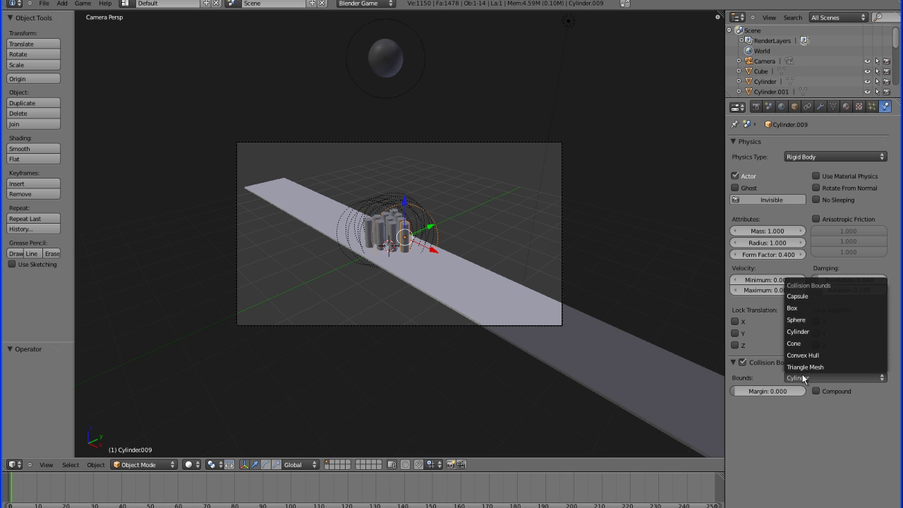
click(804, 334)
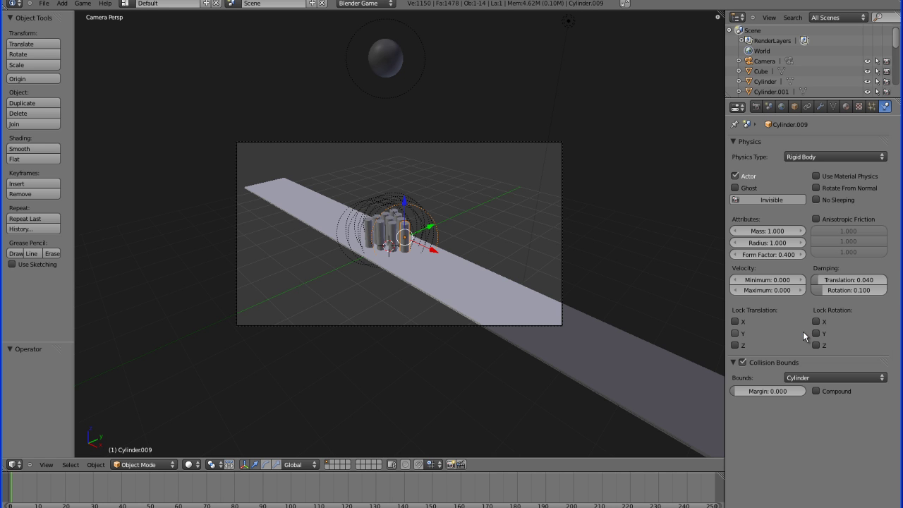
click(805, 379)
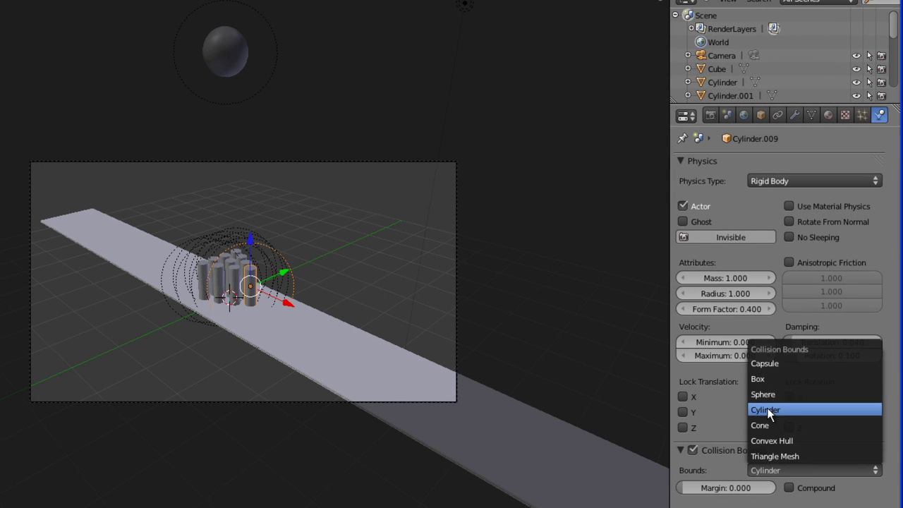
click(800, 330)
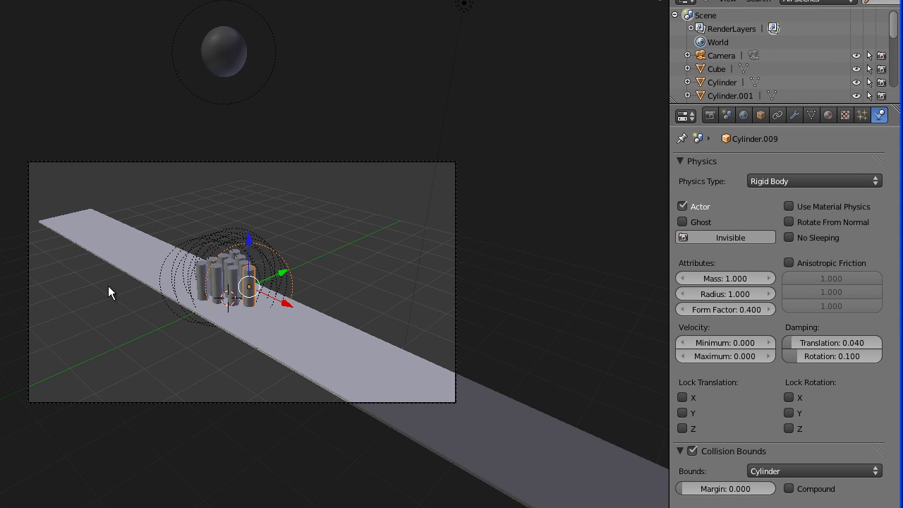
Compare pins Cylinder.008 and Cylinder.003, both Rigid Body actors with Cylinder collision bounds.
right_click(216, 277)
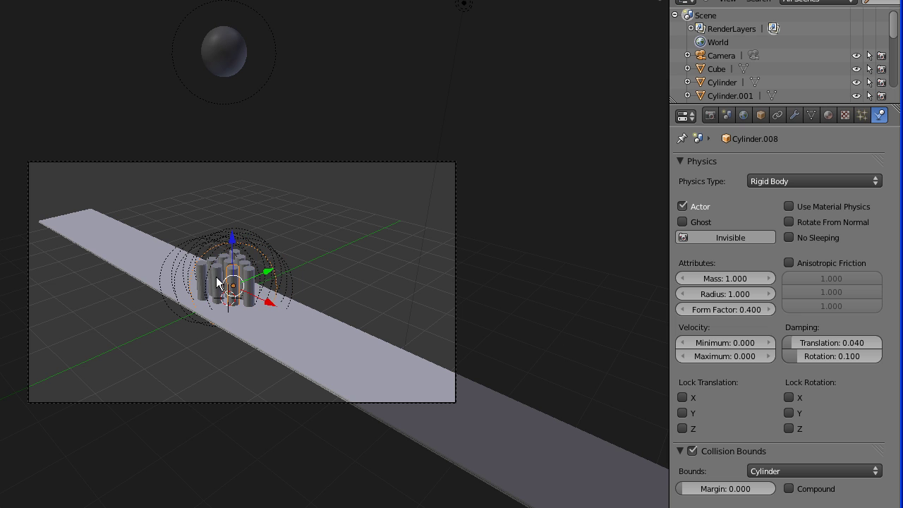
right_click(202, 282)
Select the bowling ball and enable Actor and Collision Bounds set to Sphere.
right_click(225, 46)
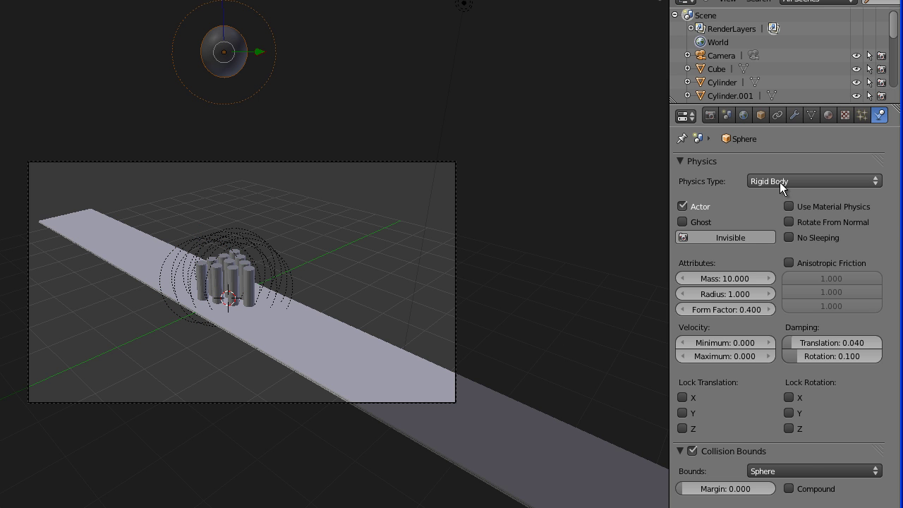
click(683, 206)
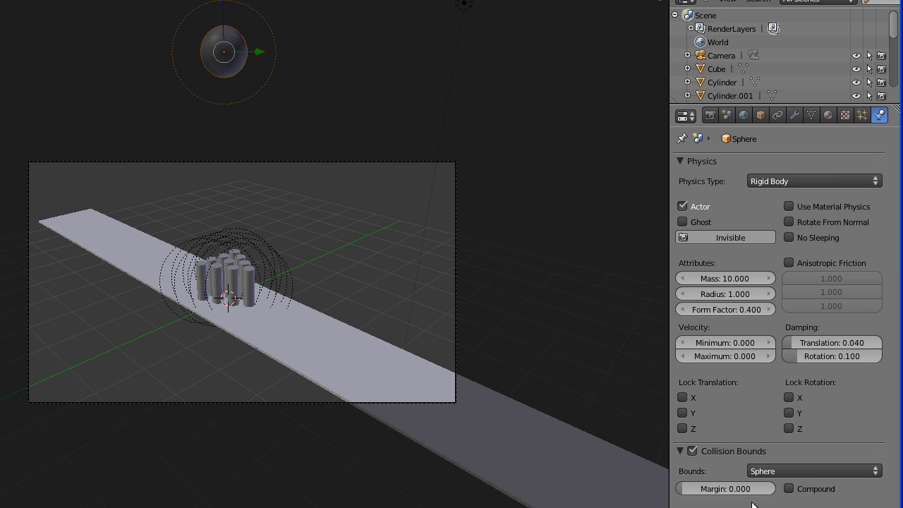
click(692, 451)
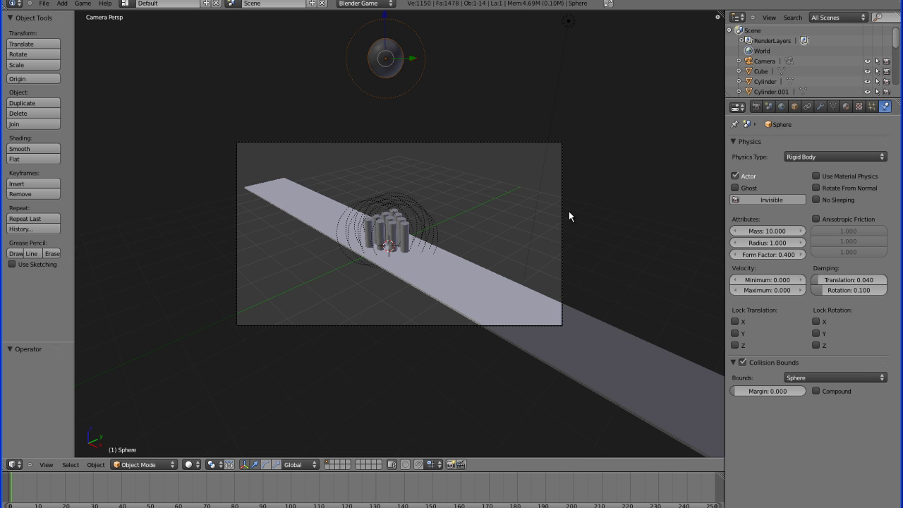
key(p)
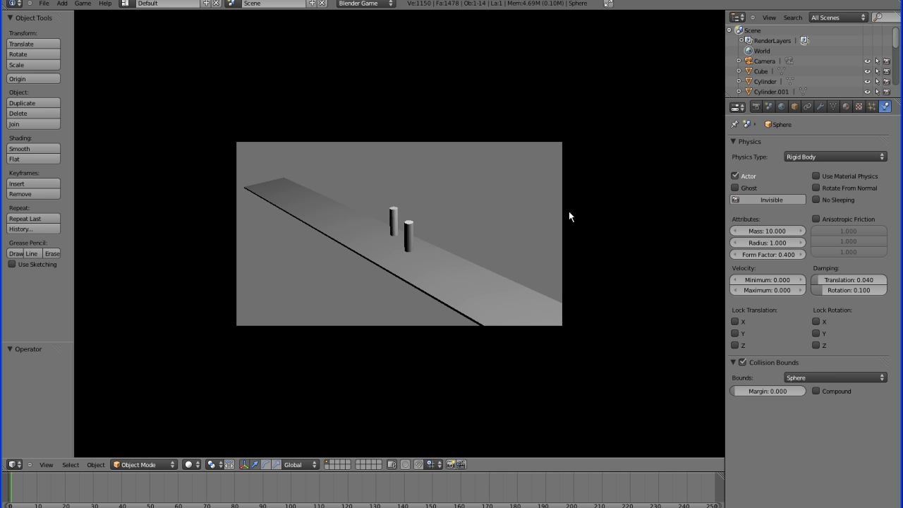
key(Escape)
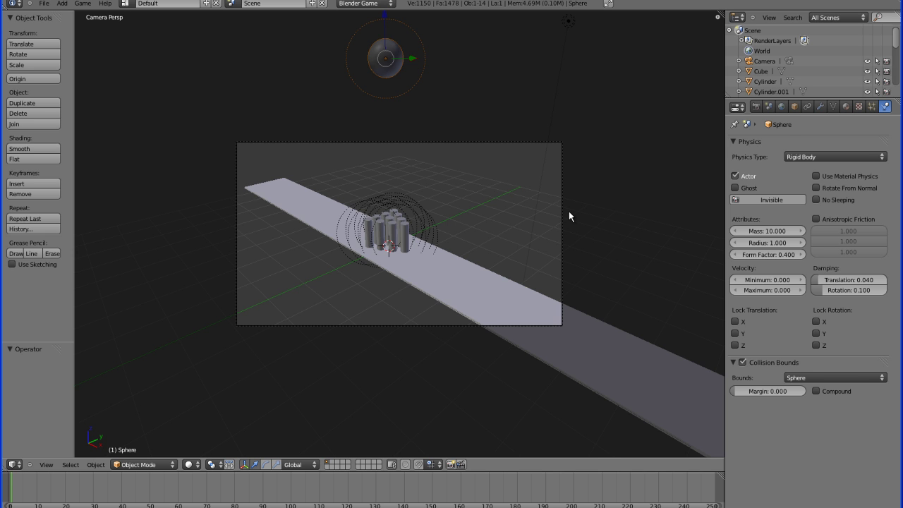
key(p)
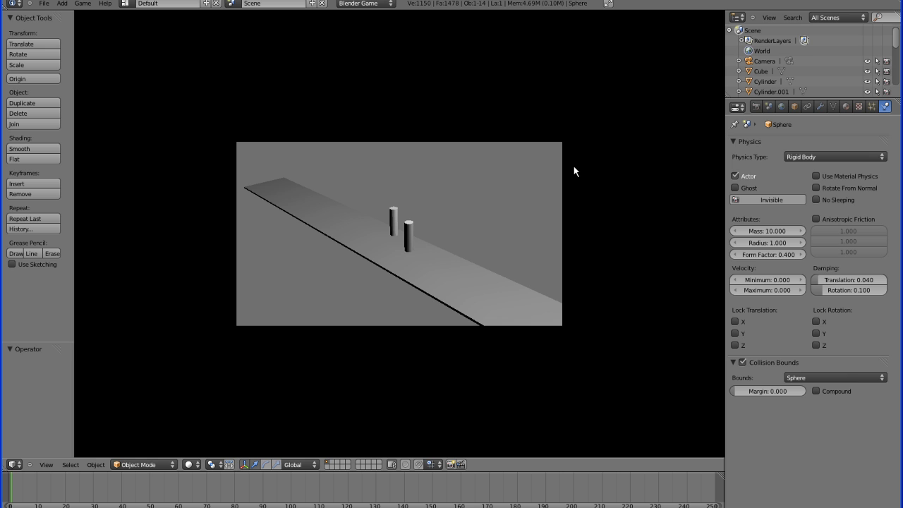
key(Escape)
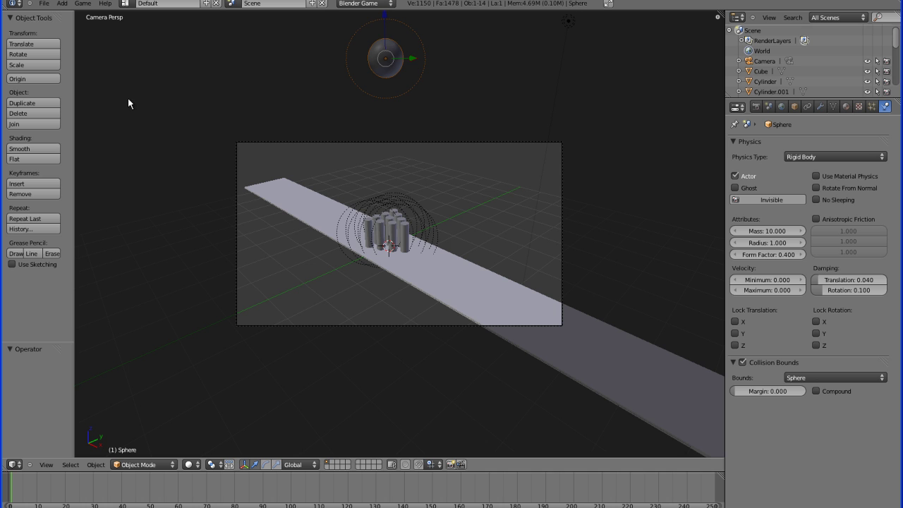
Switch to the Animation screen layout and enable Game > Record Animation.
click(126, 3)
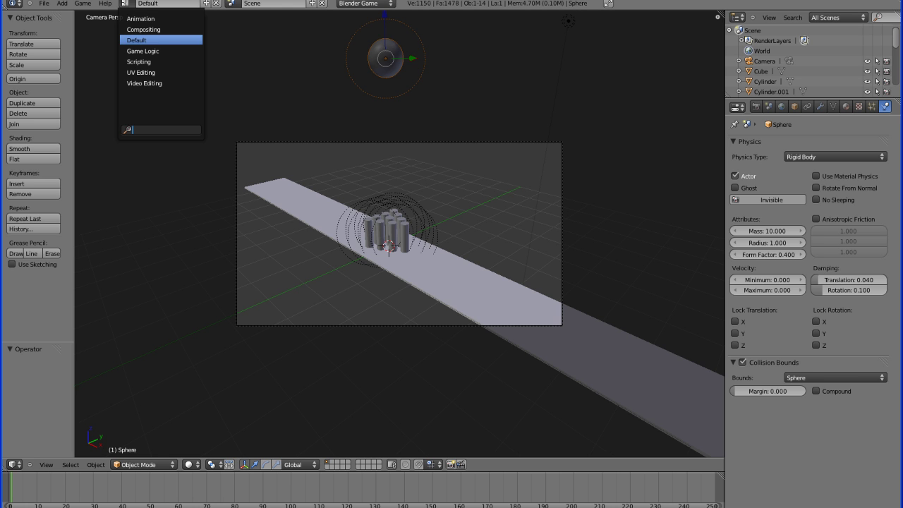
click(134, 18)
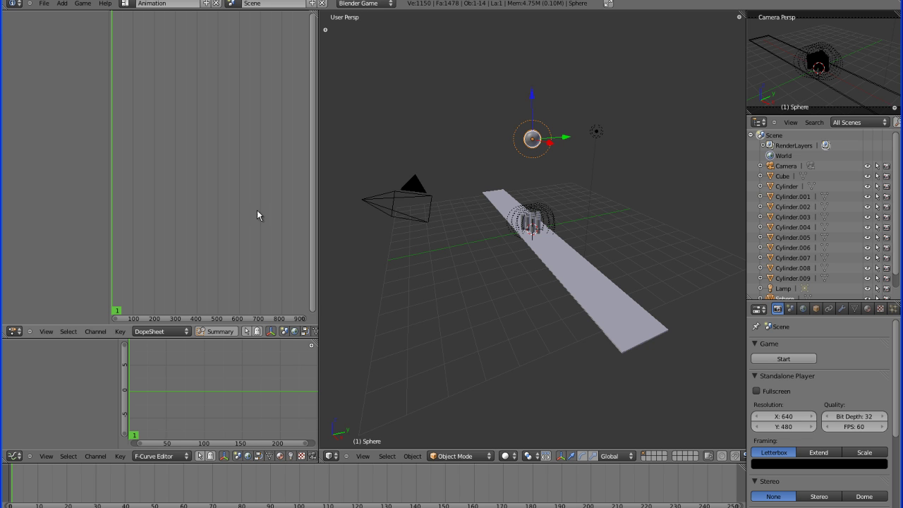
click(81, 5)
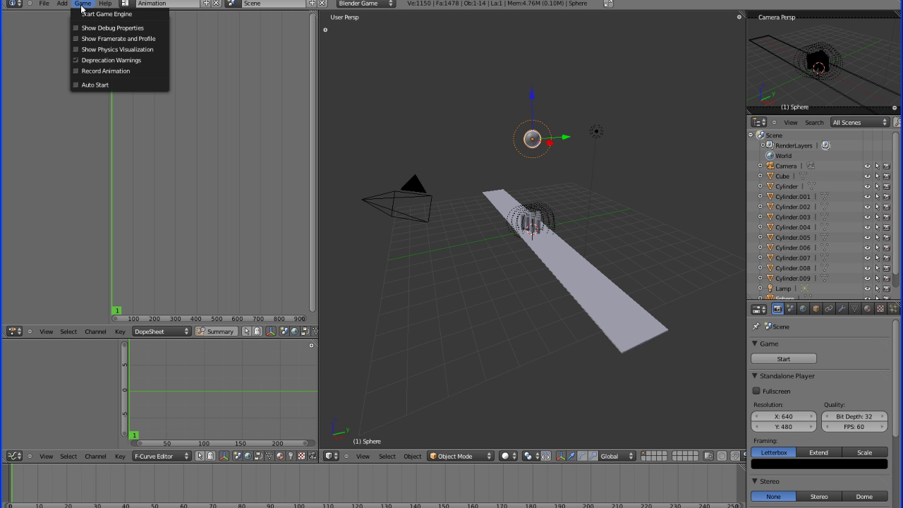
click(76, 71)
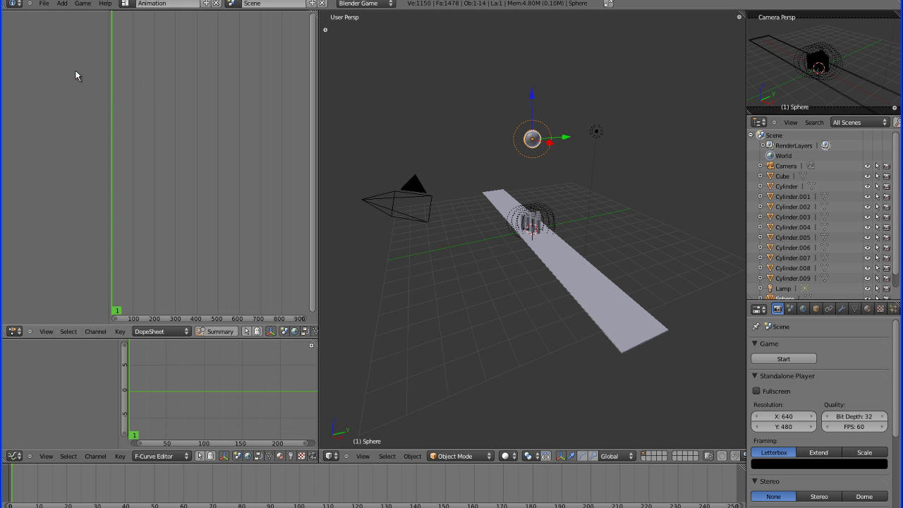
click(82, 4)
click(82, 62)
click(83, 5)
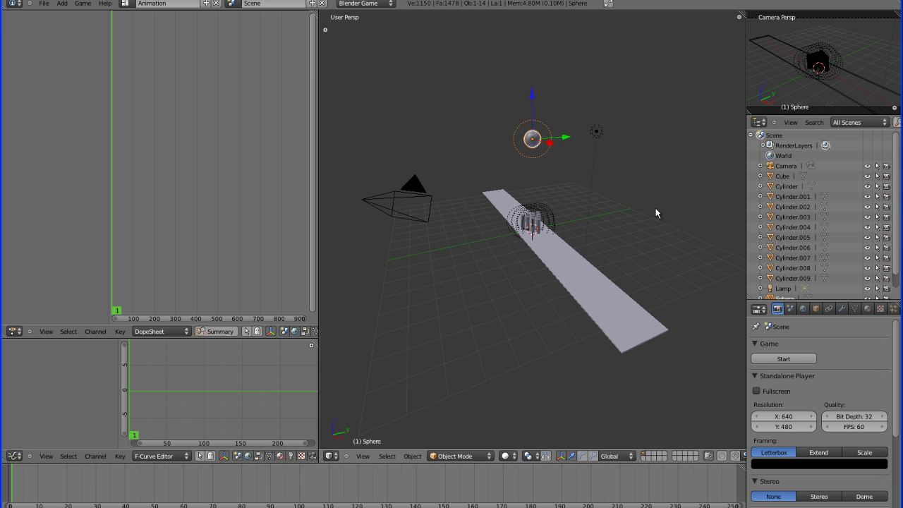
Run the bowling game once with P while recording, then stop it with Esc.
key(p)
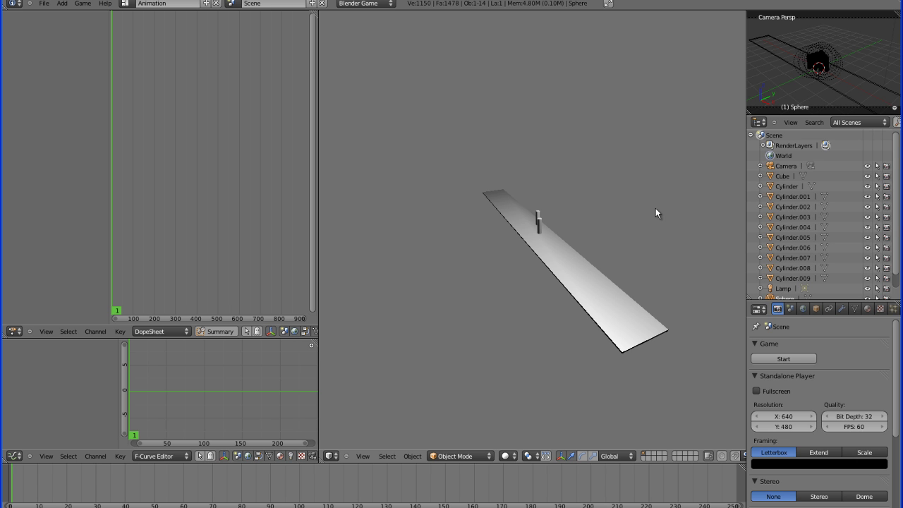
key(Escape)
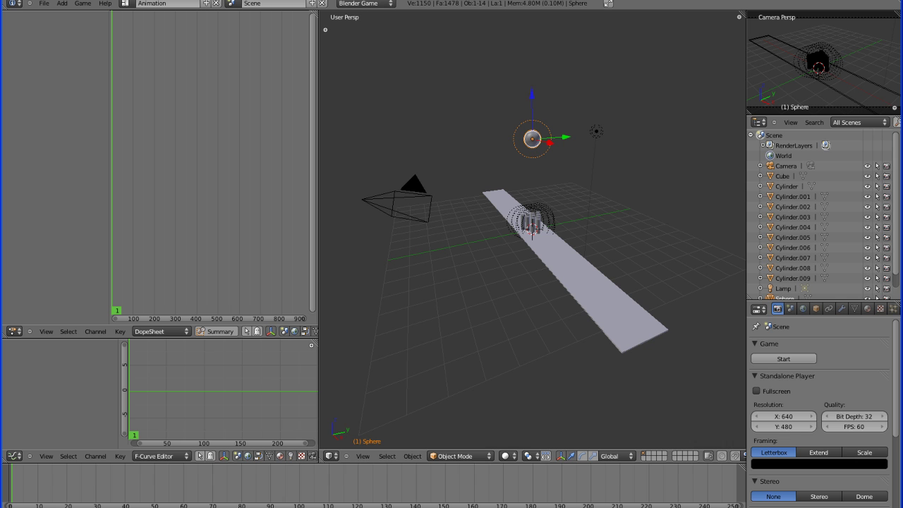
Play back the recorded ball-and-pins animation on the timeline with Alt+A.
key(ctrl+F11)
key(alt+a)
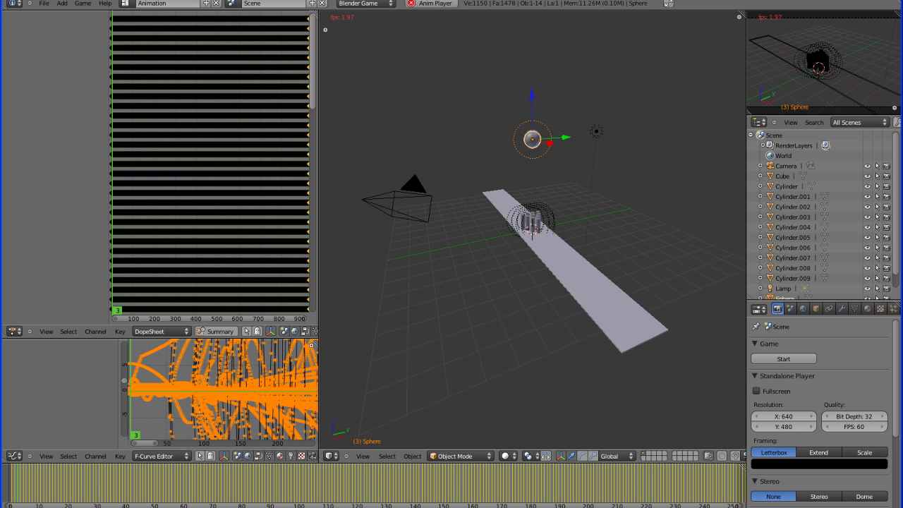